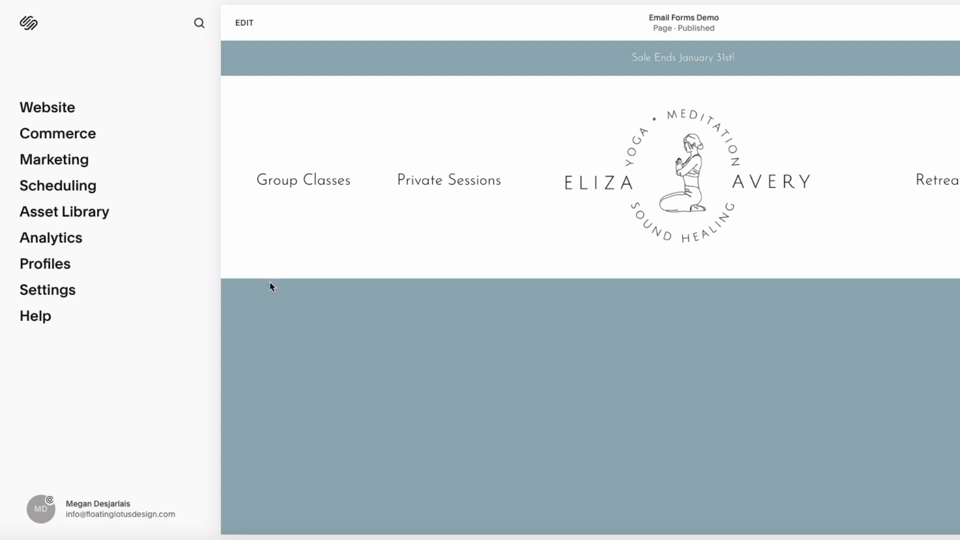
- Open the website's page list, and switch to Flodesk to copy the form's header code
click(42, 108)
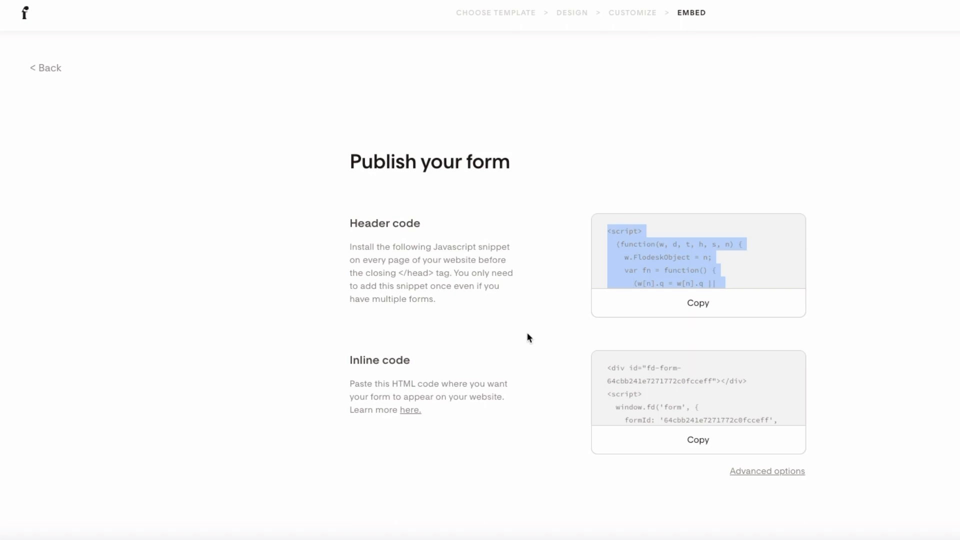
click(656, 308)
click(692, 303)
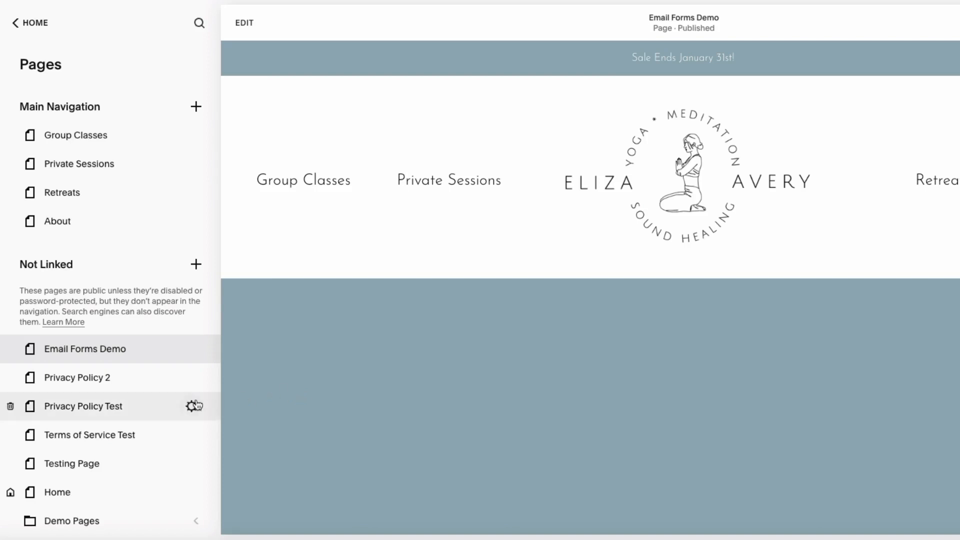
- Switch back to Squarespace and open the Website Tools
scroll(196, 400, down, 3)
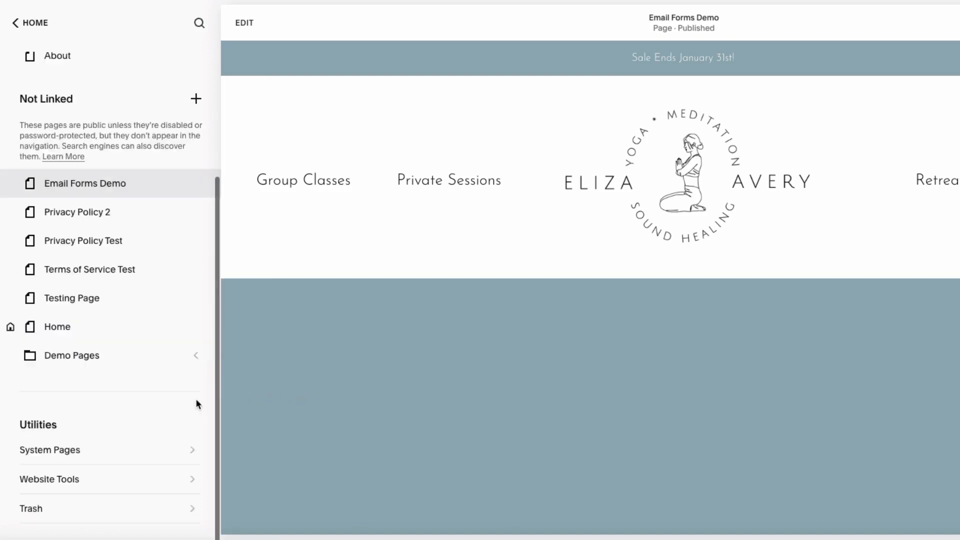
click(190, 482)
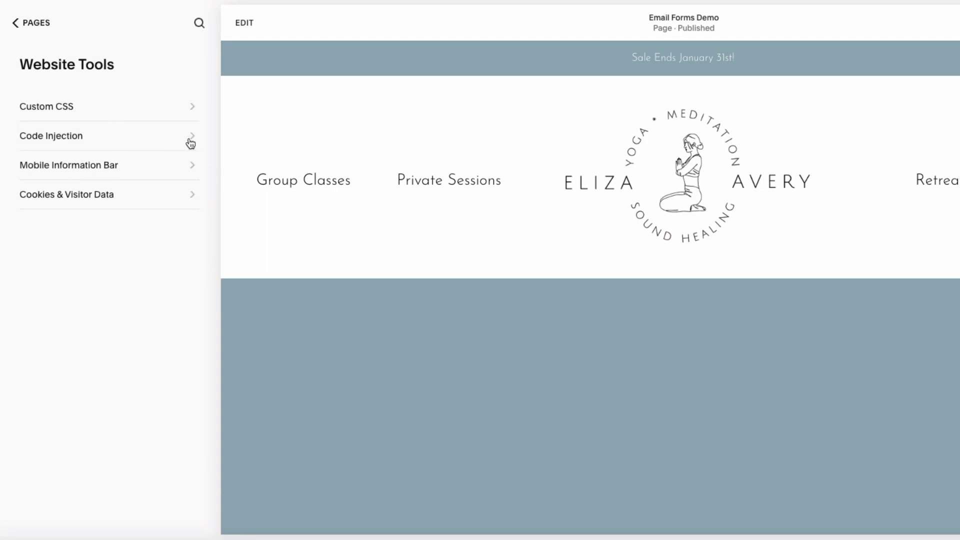
- Search the site admin for "/code" and close the search
click(199, 23)
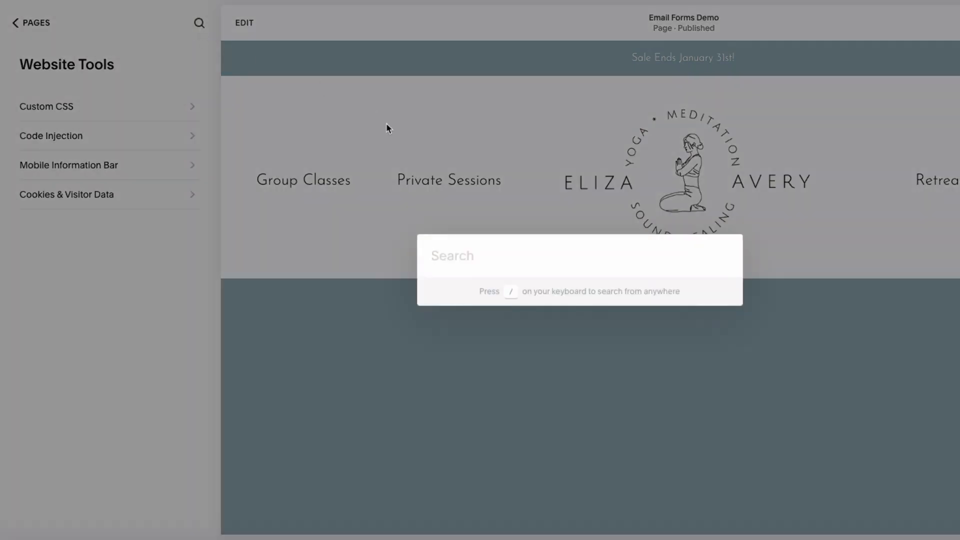
text(/)
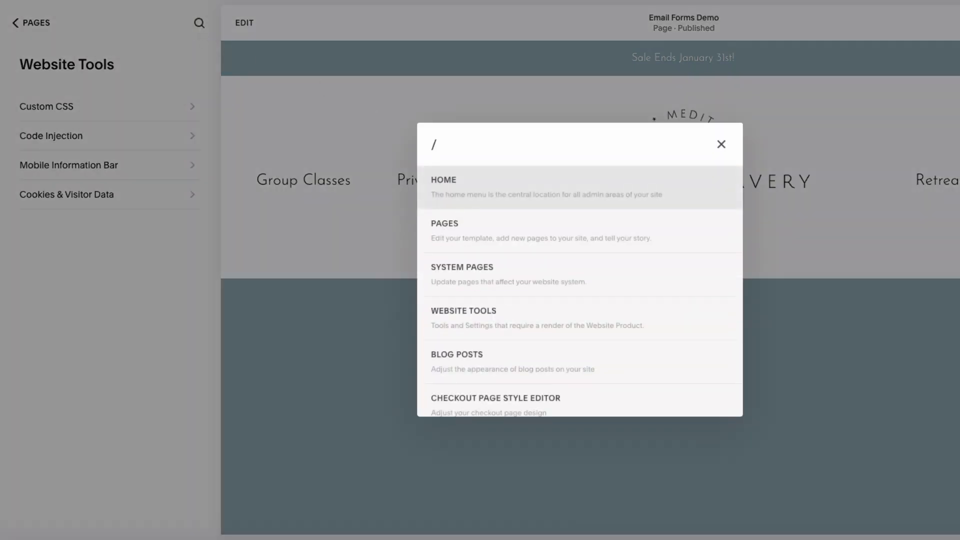
text(code)
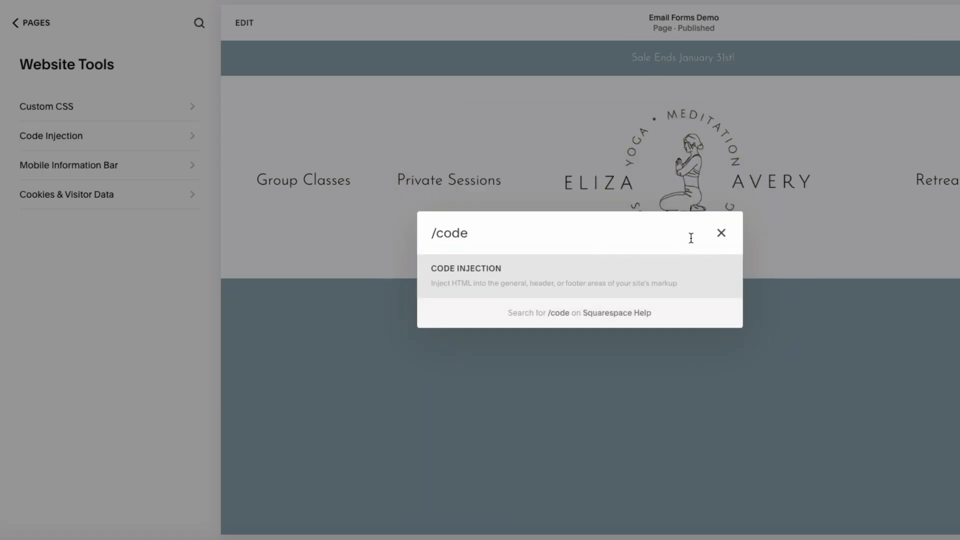
click(721, 239)
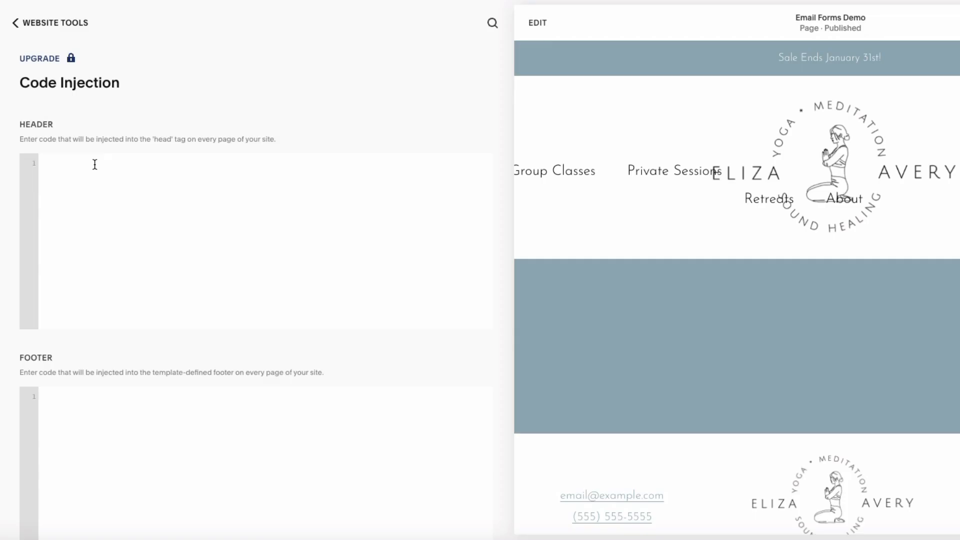
- Paste the copied Flodesk header code into the site's header code injection and save it
click(94, 164)
key(ctrl+v)
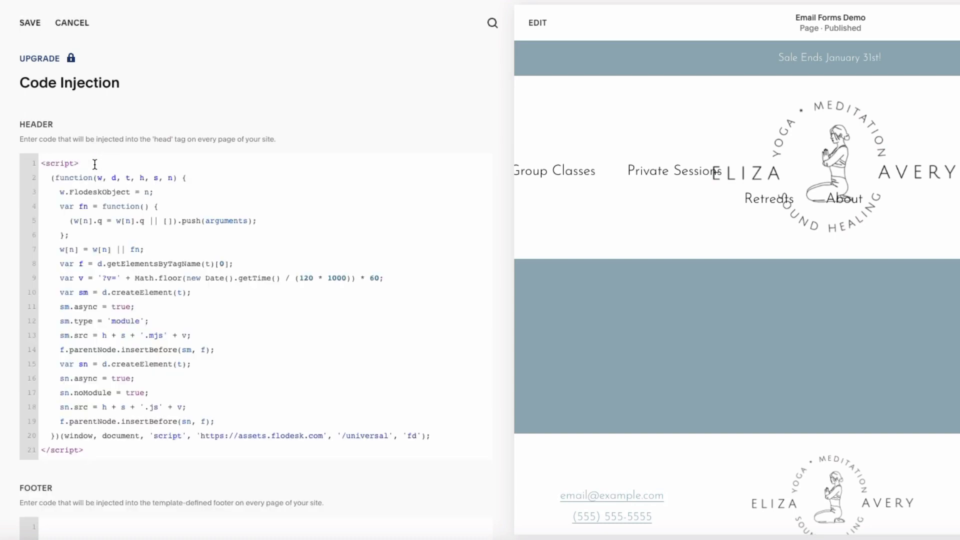
click(31, 25)
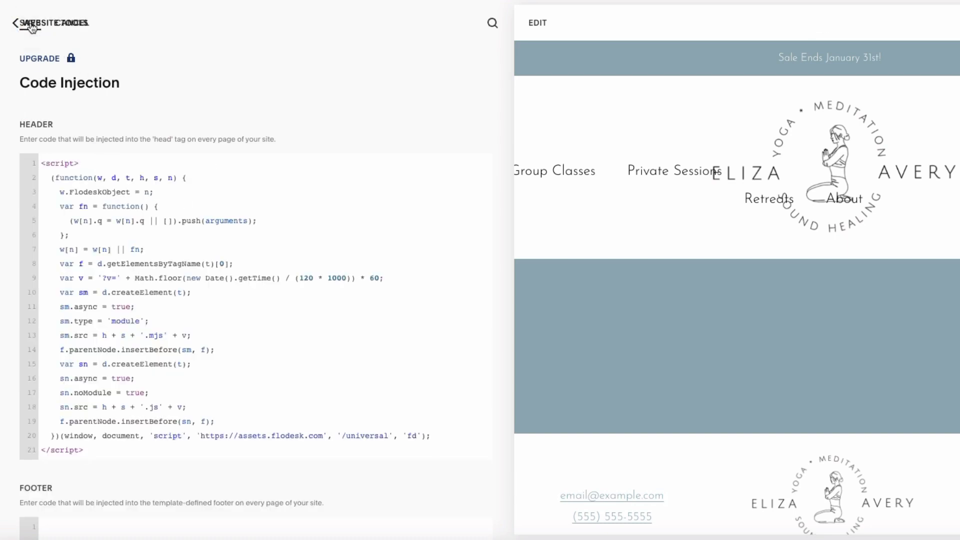
click(32, 25)
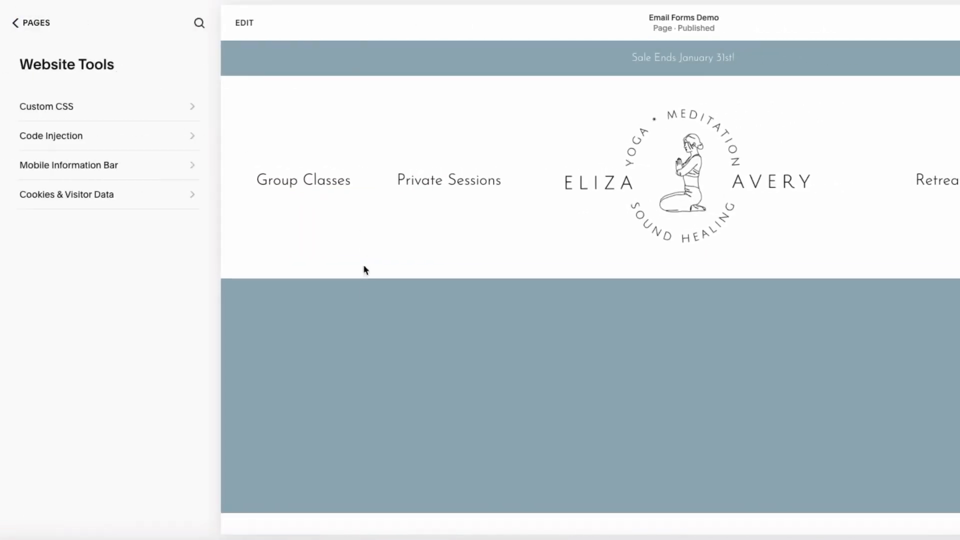
- Add a Code block to the empty blue section of the Email Forms Demo page and widen it across the content grid
click(244, 23)
click(245, 23)
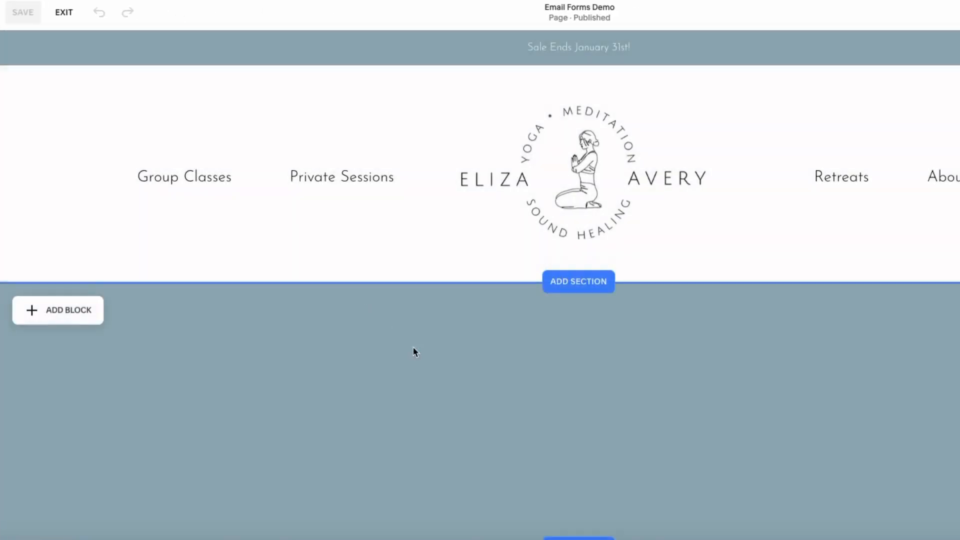
click(87, 317)
scroll(107, 437, down, 1)
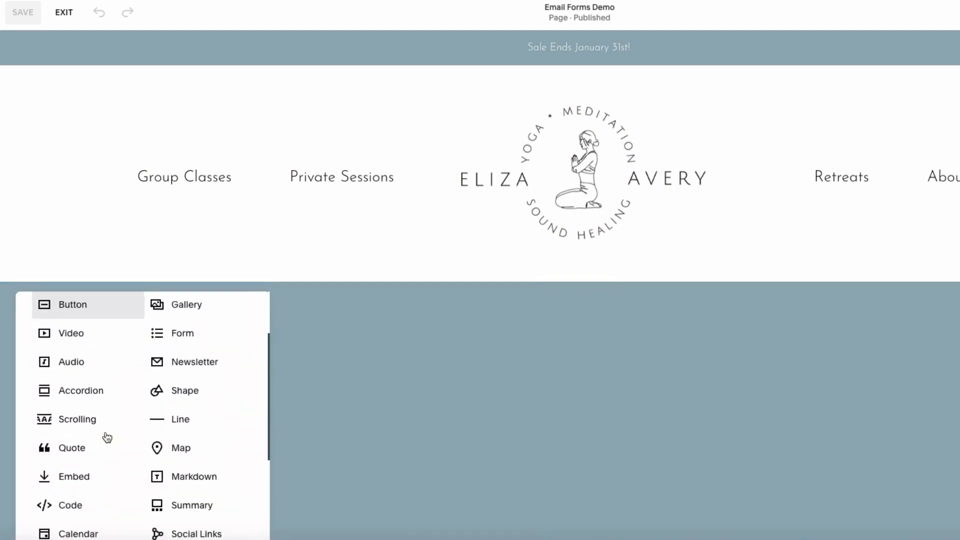
scroll(105, 445, down, 1)
click(95, 482)
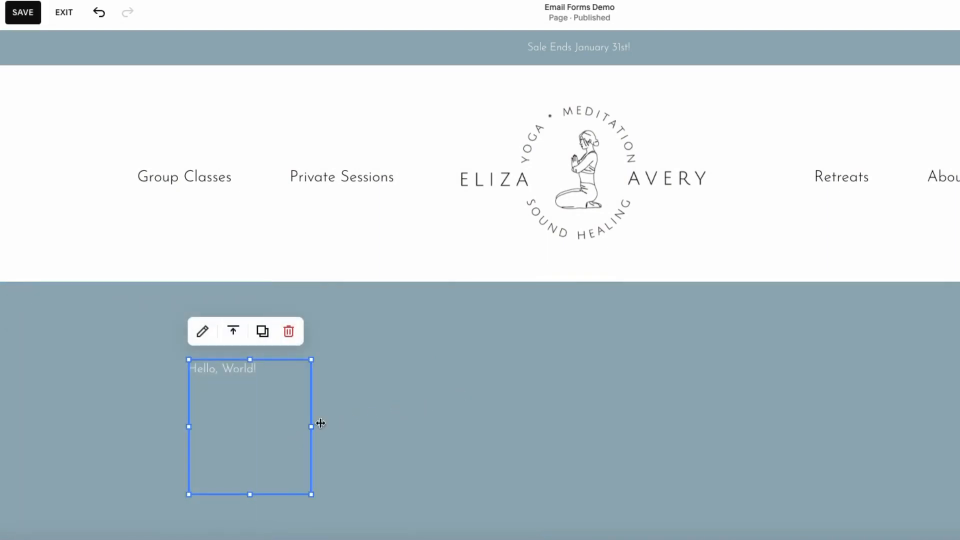
drag(312, 426, 951, 425)
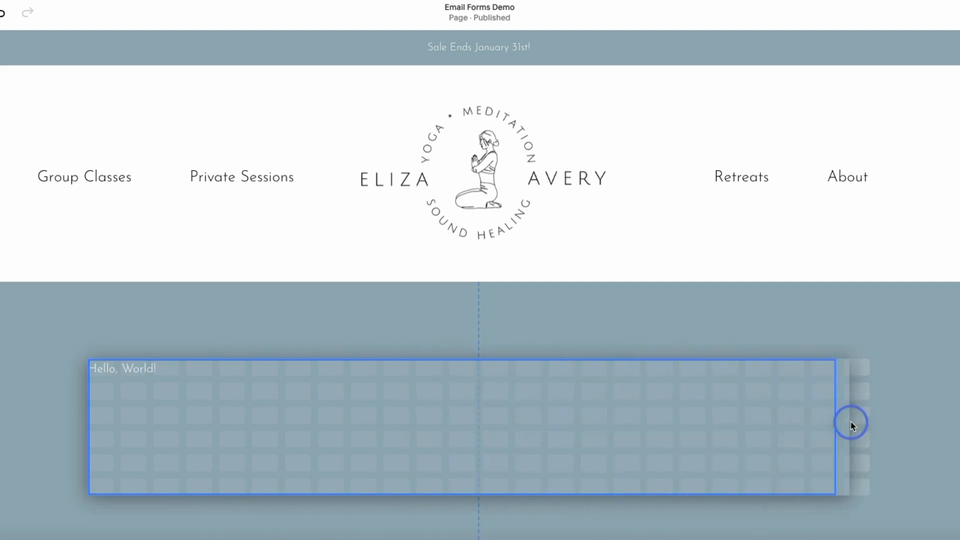
drag(851, 425, 867, 423)
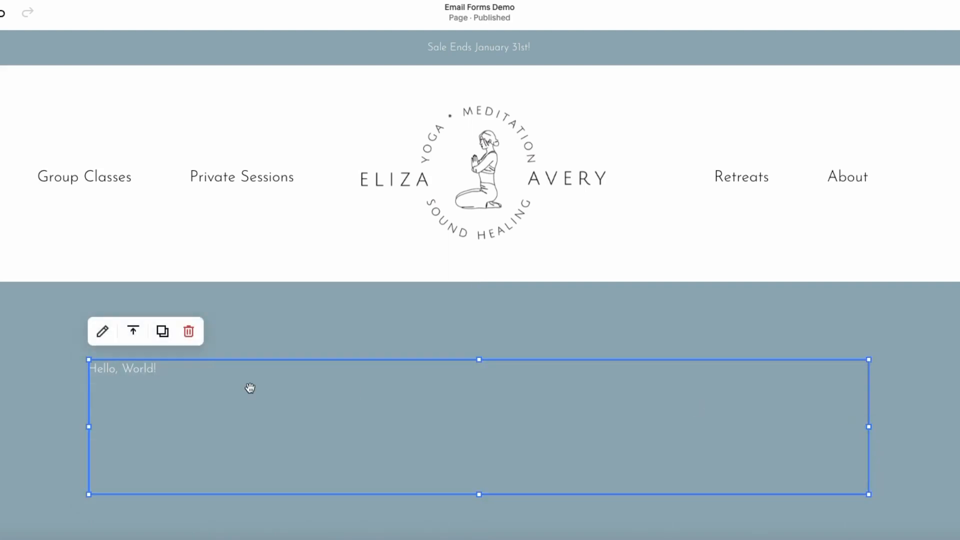
- Replace the Code block's "Hello, World!" placeholder with the form's inline code copied from Flodesk, and review the form on the page
click(102, 332)
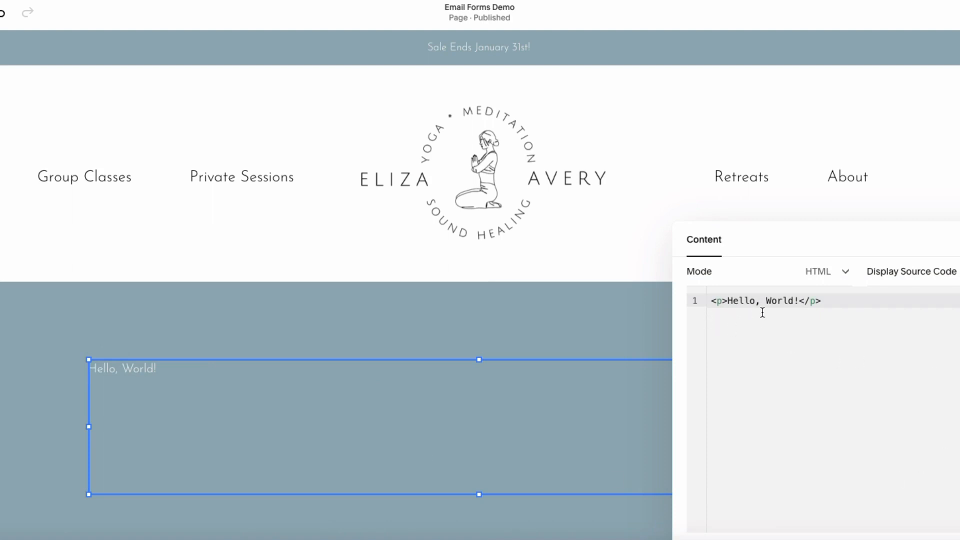
drag(826, 301, 697, 300)
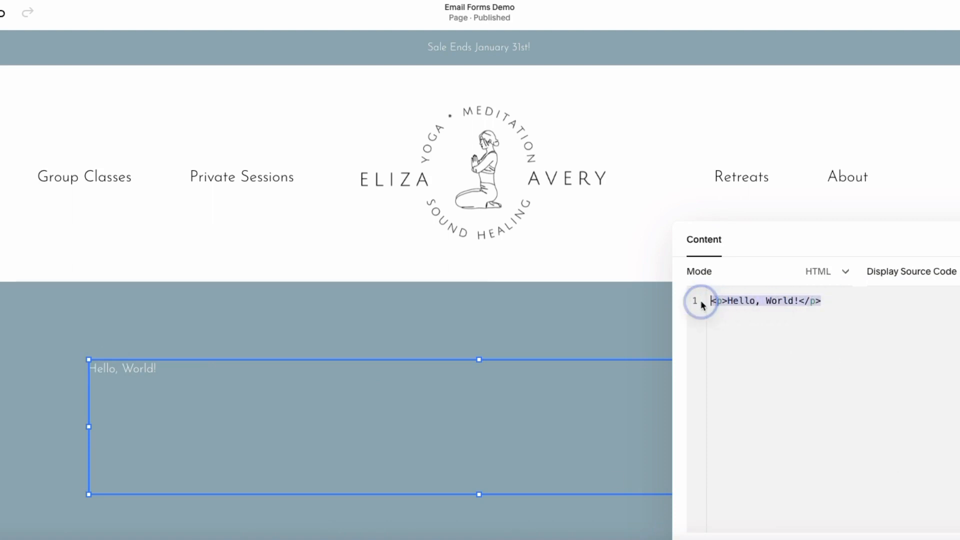
key(BackSpace)
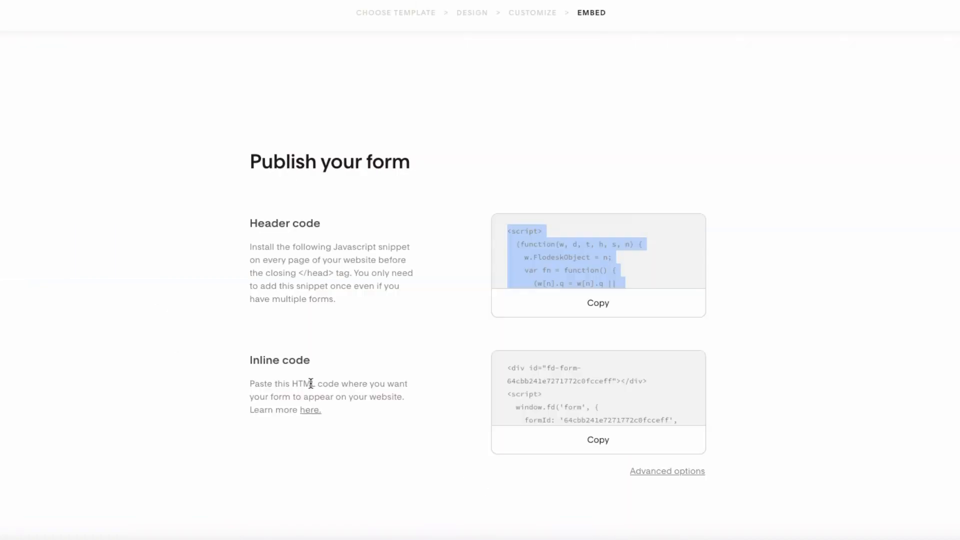
click(607, 449)
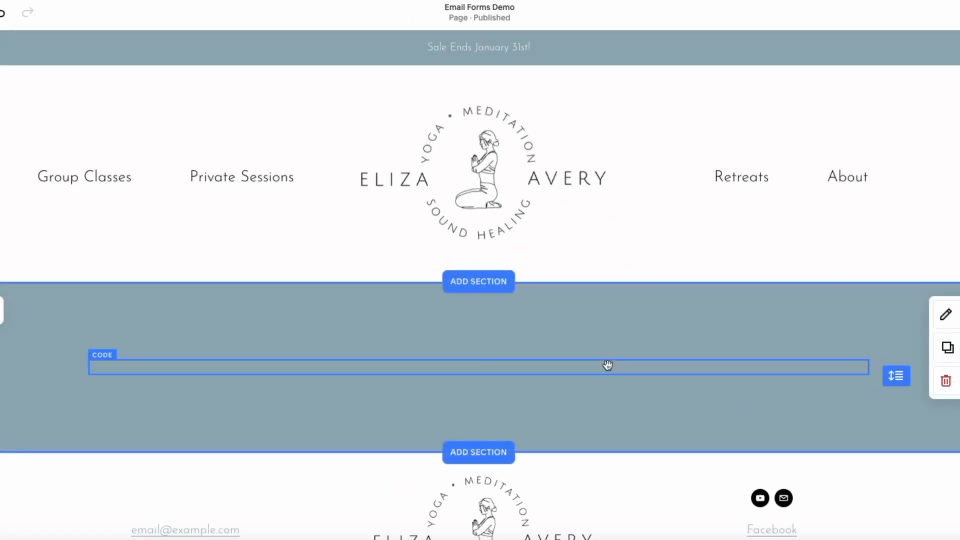
click(601, 366)
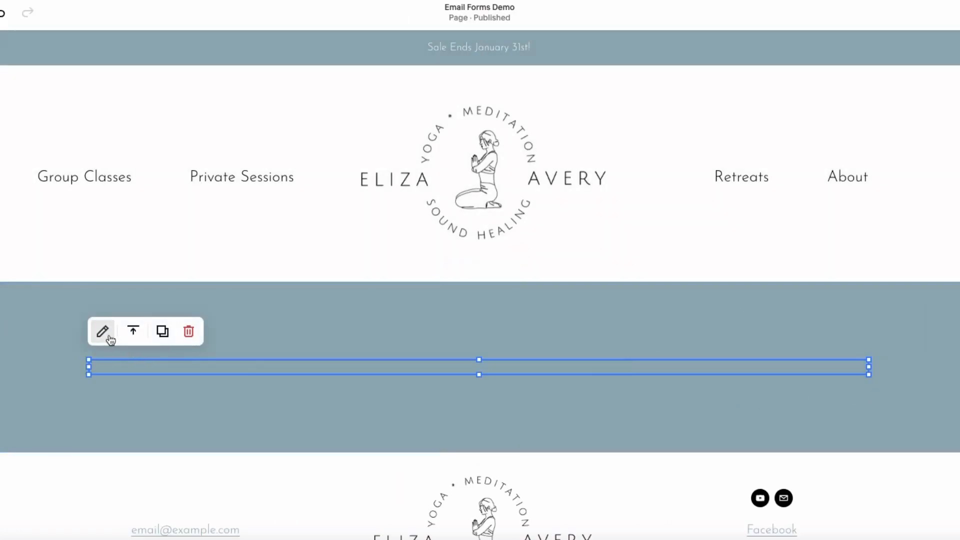
click(103, 333)
click(801, 303)
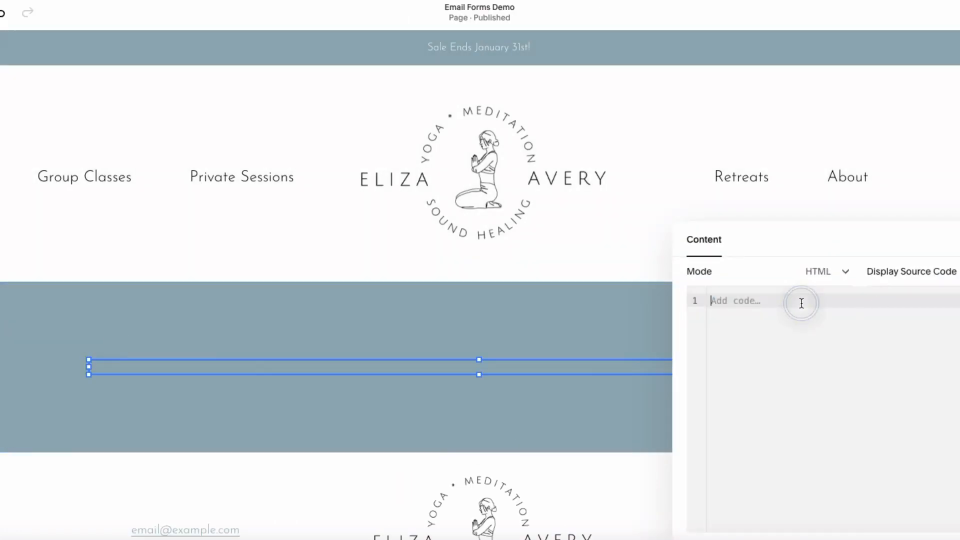
key(ctrl+v)
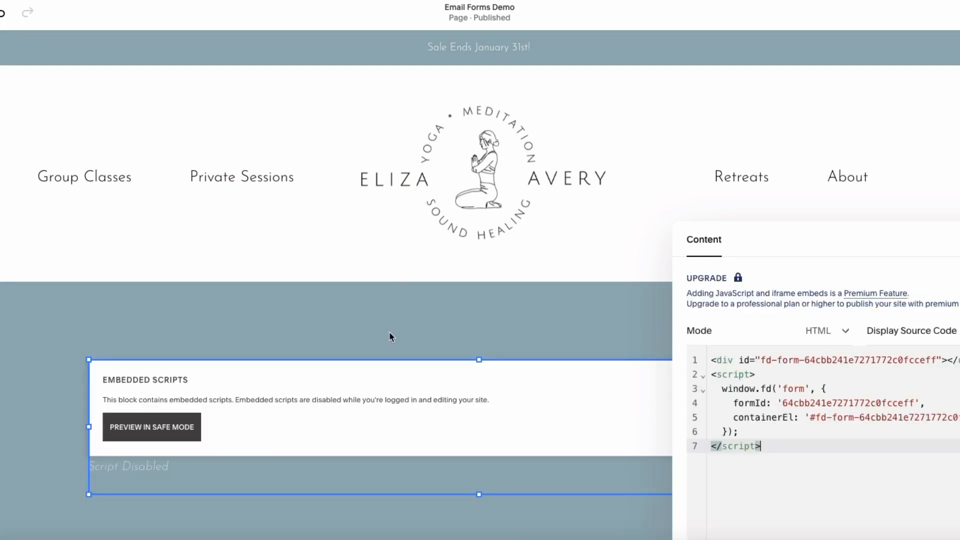
click(174, 309)
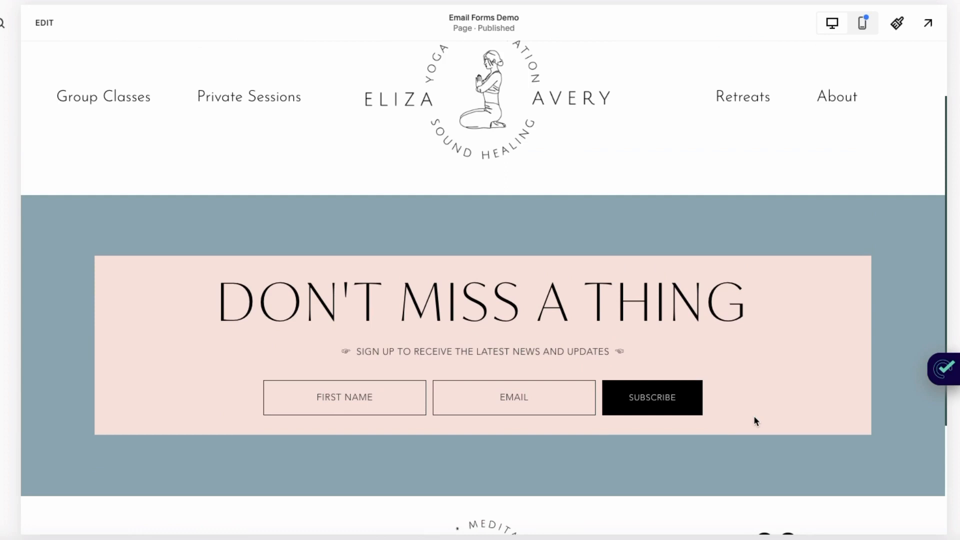
scroll(754, 418, up, 1)
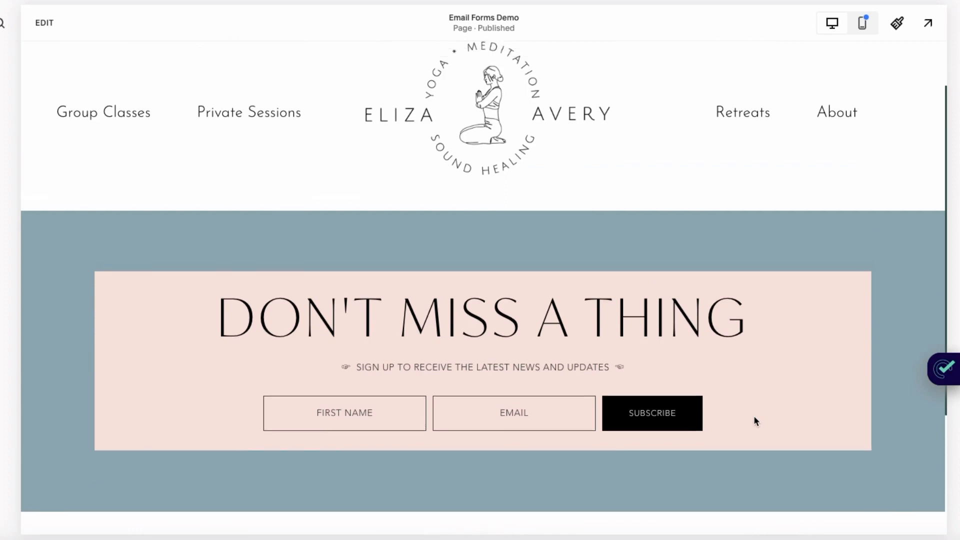
- Reopen the page for editing, and switch to ConvertKit to copy the form's JavaScript embed code
click(49, 32)
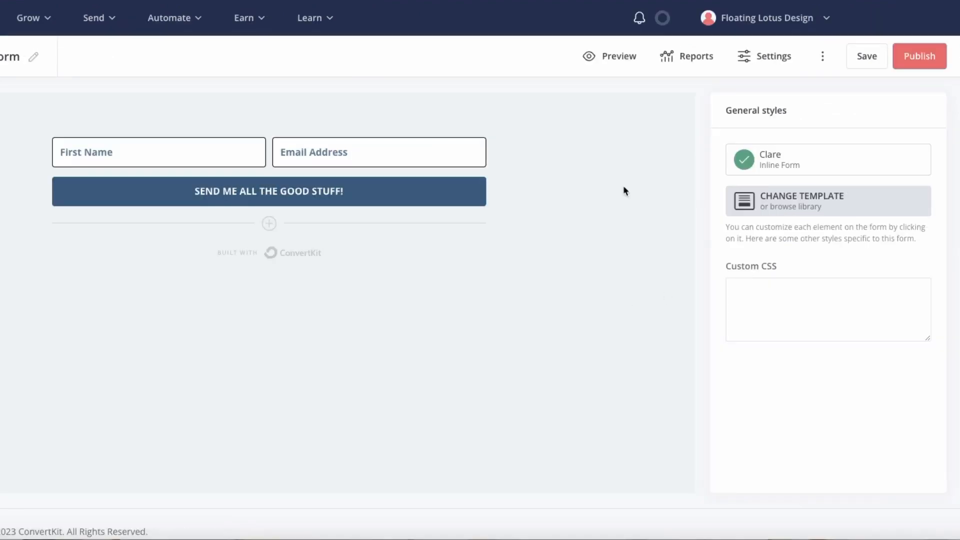
click(917, 56)
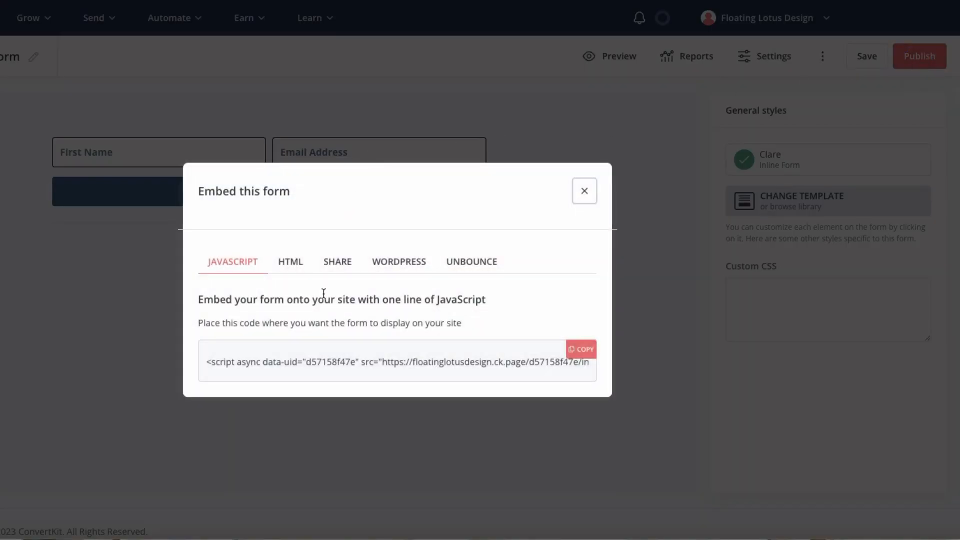
click(337, 266)
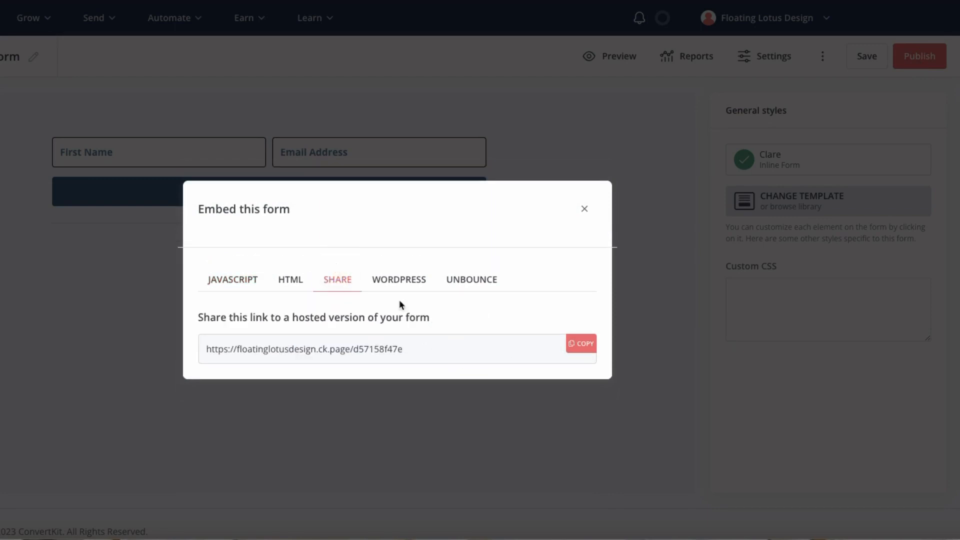
click(225, 279)
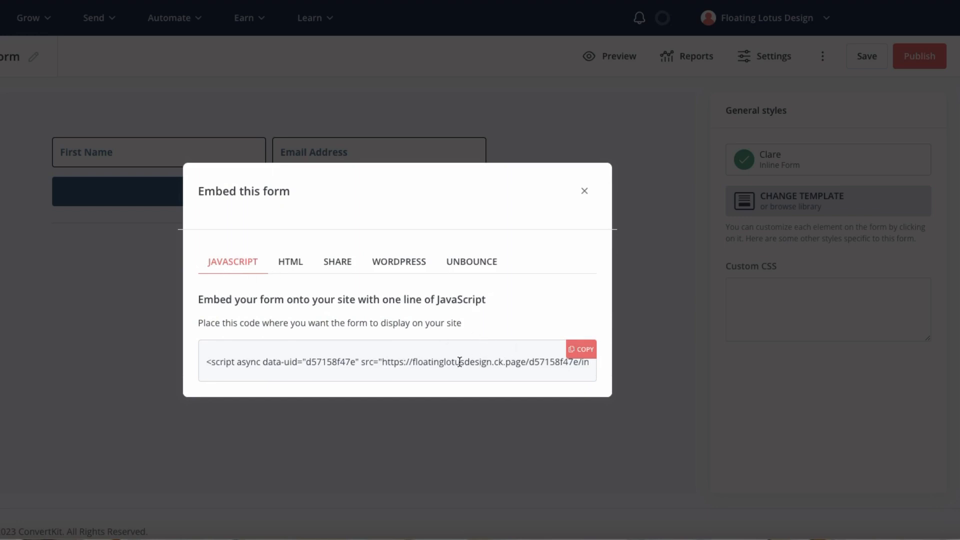
click(290, 261)
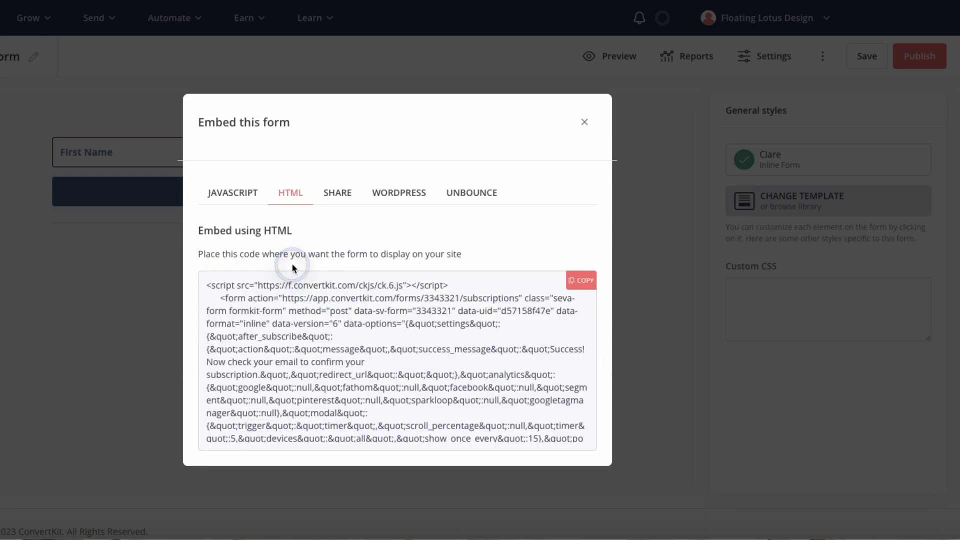
scroll(313, 307, down, 10)
scroll(313, 307, up, 10)
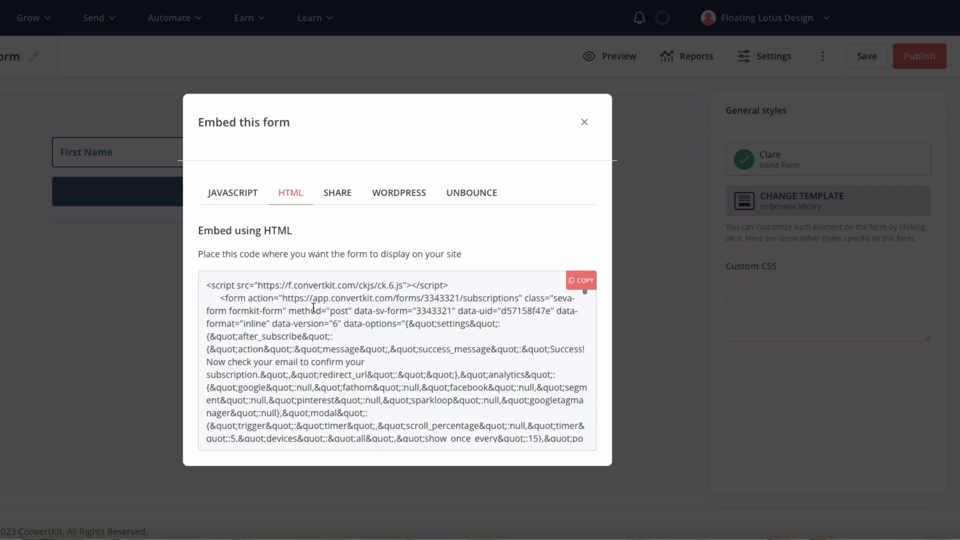
click(219, 193)
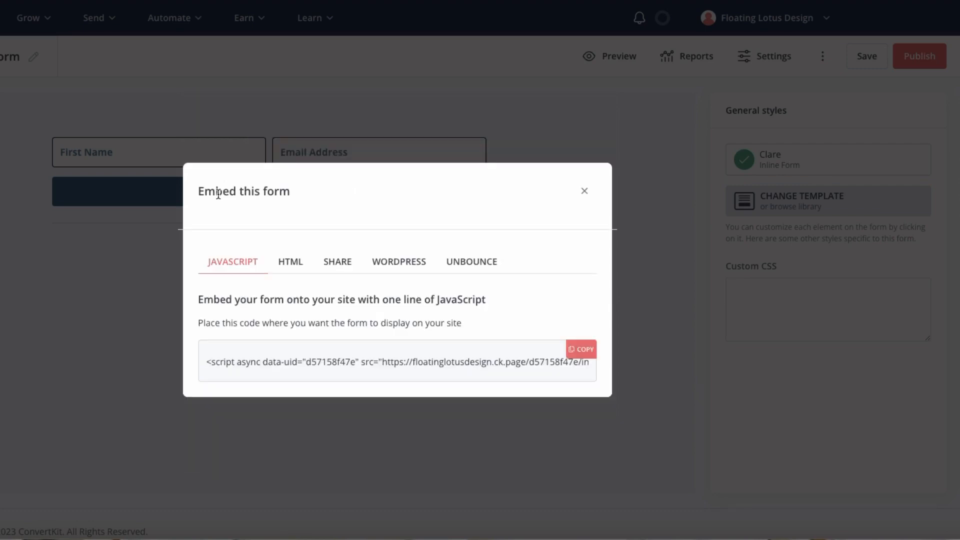
click(582, 349)
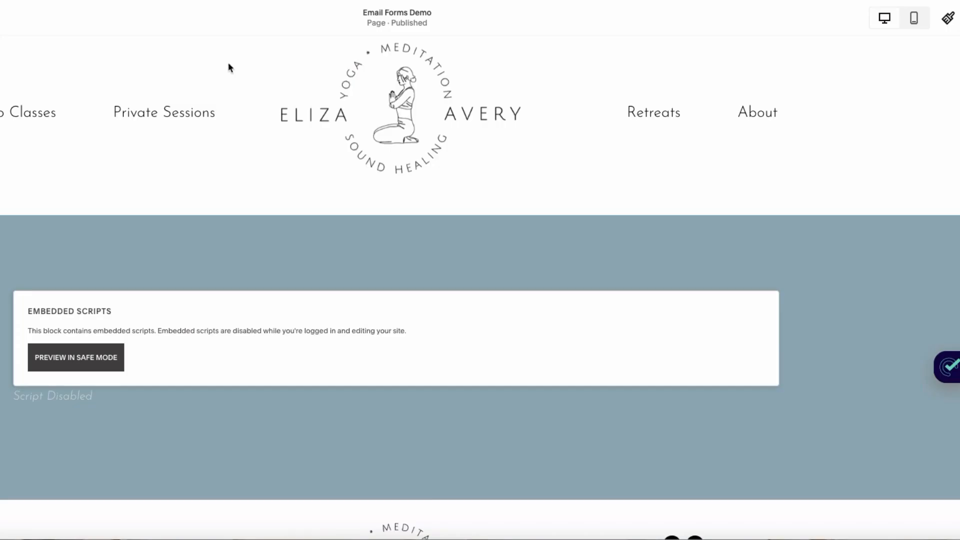
- Replace the Flodesk code in the page's Code block with the copied ConvertKit JavaScript code, and view the form on the page
click(197, 309)
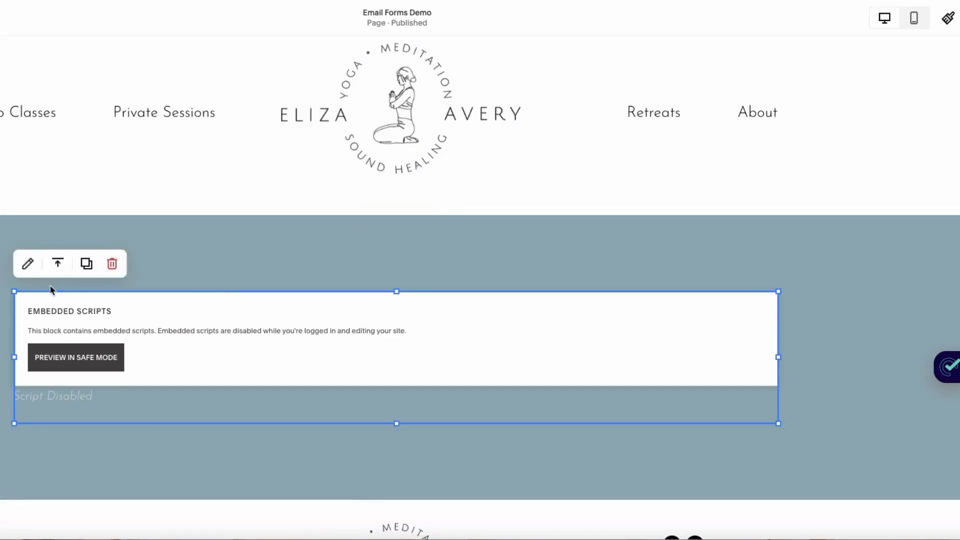
click(26, 262)
drag(677, 448, 608, 358)
key(BackSpace)
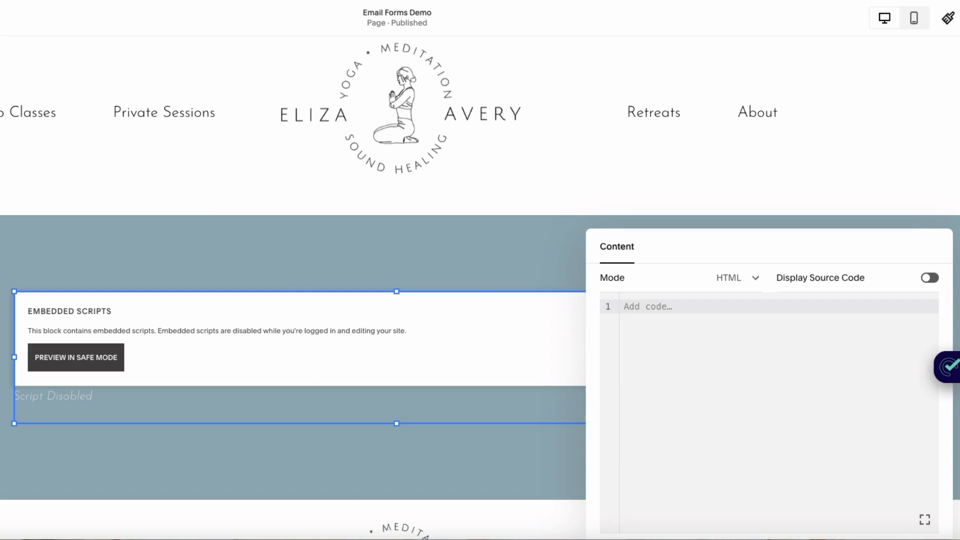
key(ctrl+v)
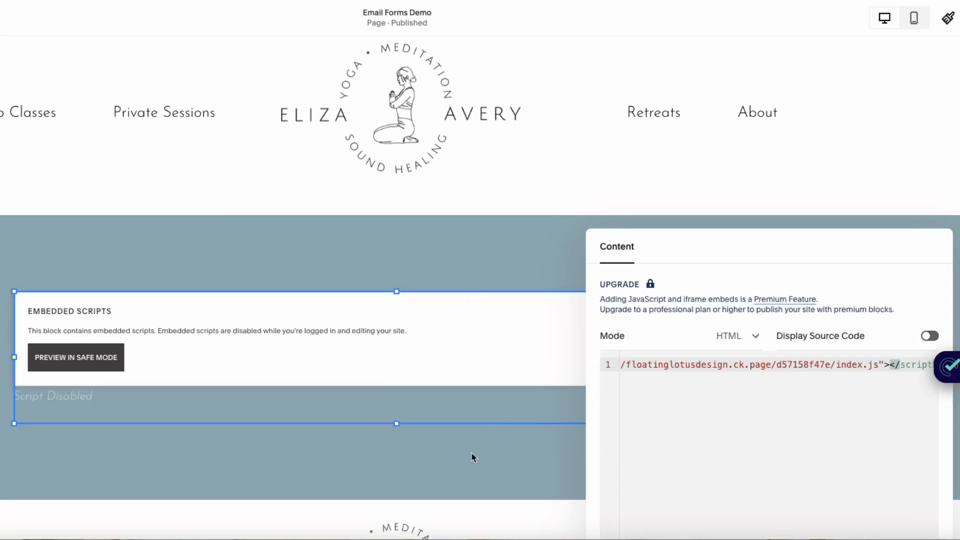
click(471, 452)
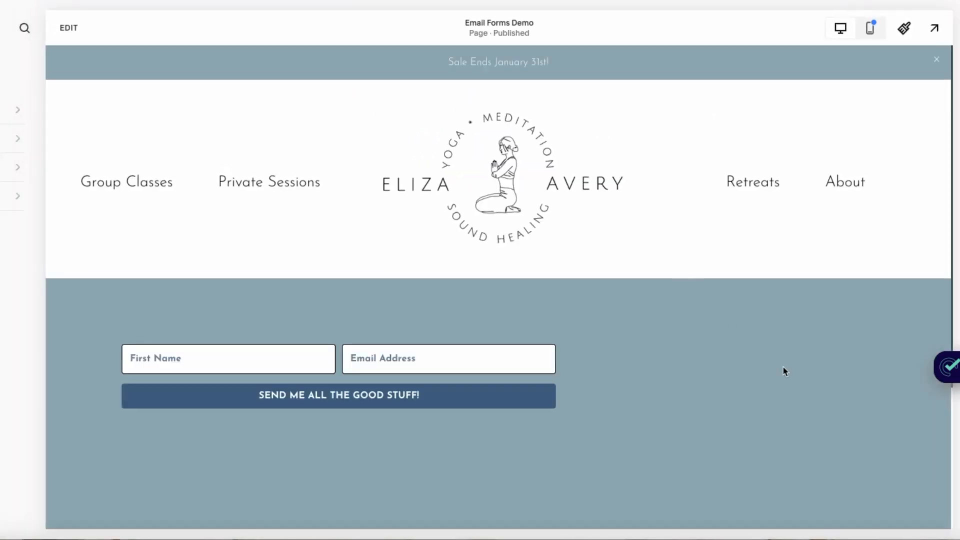
scroll(784, 371, down, 1)
scroll(784, 371, up, 1)
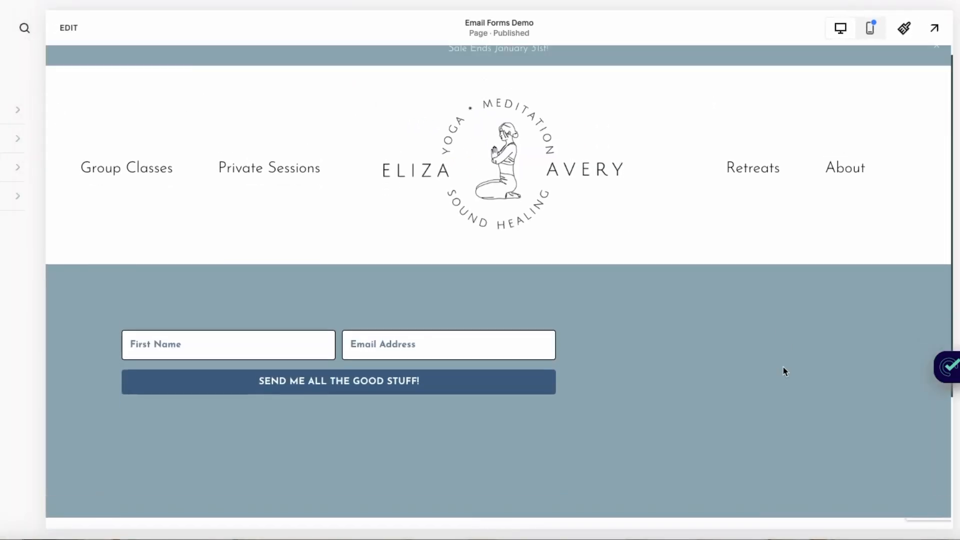